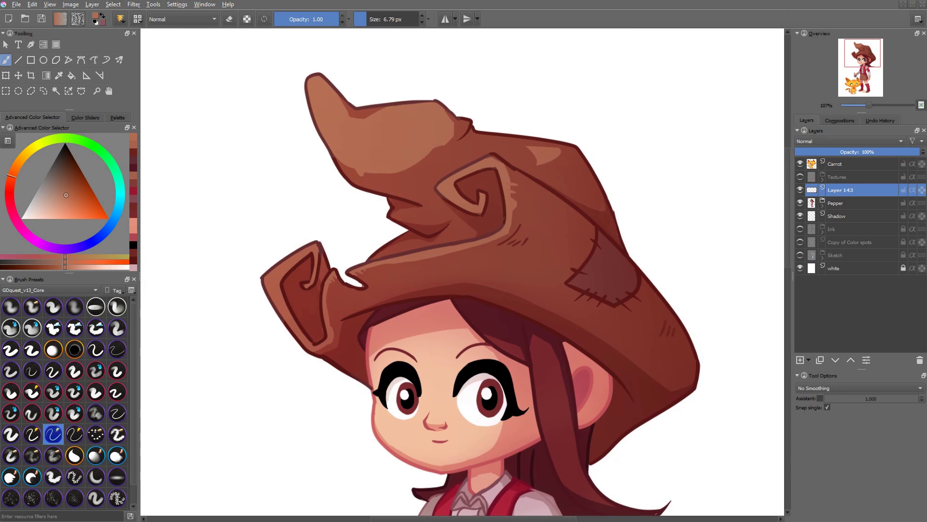
- Zoom out to frame the whole character and sample the hat's dark red as the painting colour
key(minus)
key(minus)
key(minus)
drag(517, 341, 516, 237)
ctrl+click(462, 150)
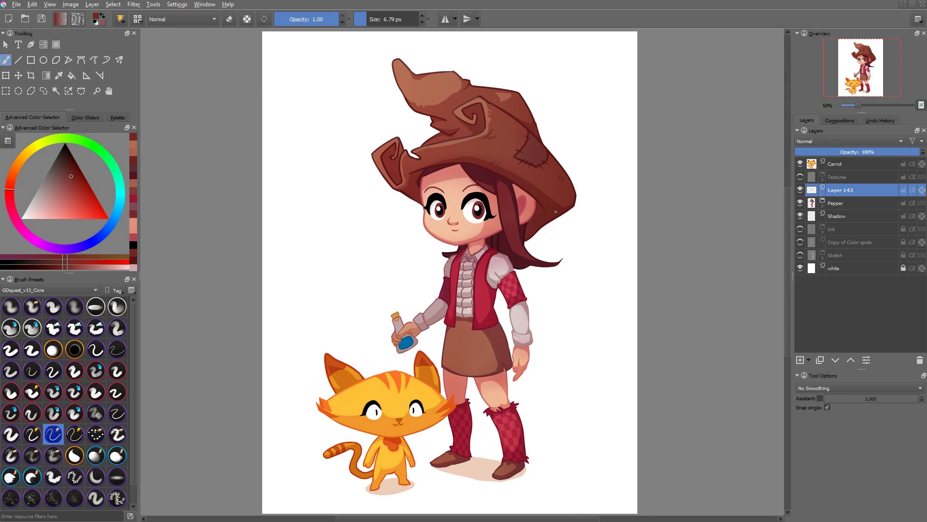
ctrl+click(556, 199)
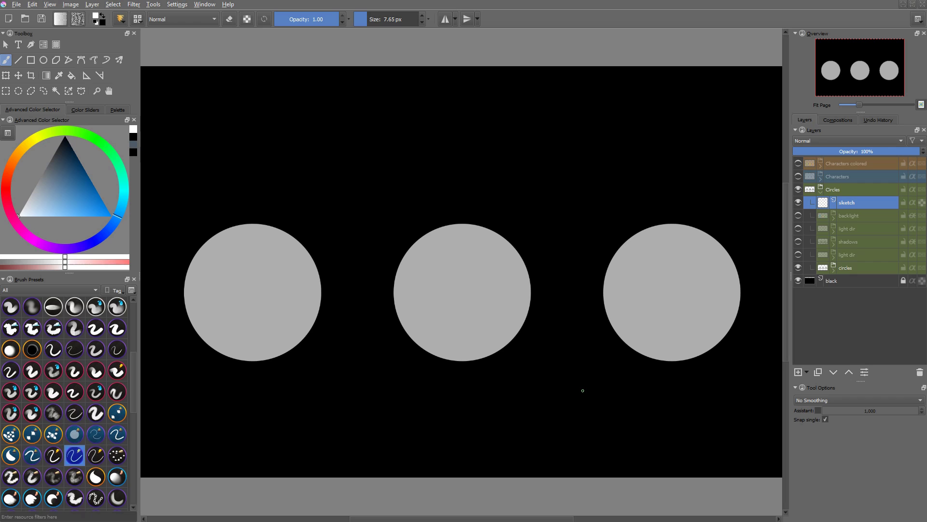
- Show the light dir layer's white sun arrows and sketch small light arrows around the first circle
click(799, 254)
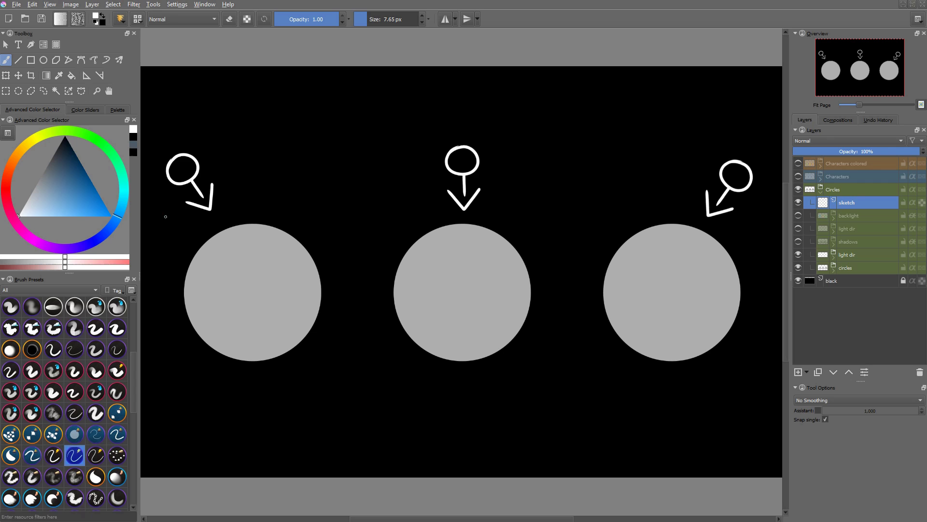
mouse_move(161, 205)
mouse_down()
mouse_move(183, 232)
mouse_move(187, 224)
mouse_up()
mouse_move(227, 165)
mouse_down()
mouse_move(244, 190)
mouse_move(252, 185)
mouse_move(243, 192)
mouse_up()
drag(245, 127, 261, 153)
drag(148, 244, 158, 265)
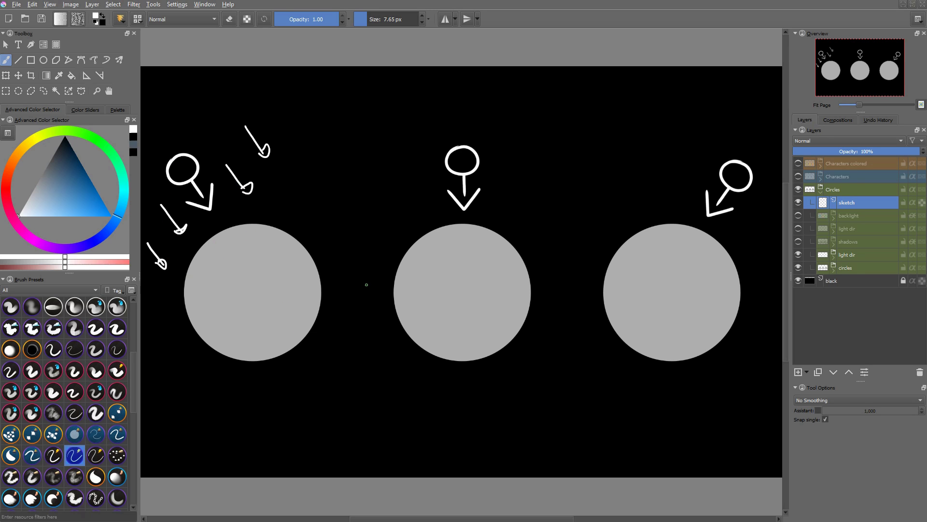
- Sketch downward arrows by the middle sun, delete all sketches, and turn on the shadows layer
drag(402, 156, 403, 192)
mouse_move(505, 155)
mouse_down()
mouse_move(507, 196)
mouse_move(505, 187)
mouse_up()
key(Delete)
click(799, 242)
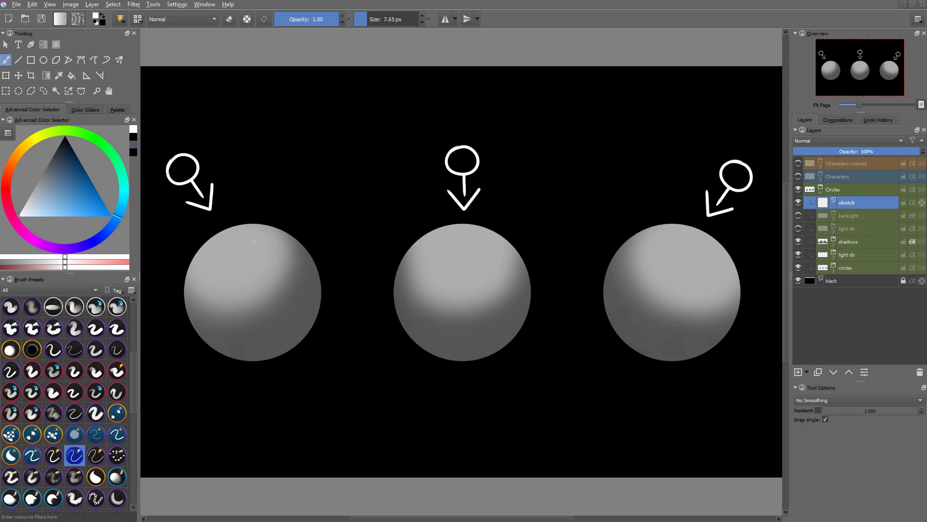
- Brush a white arrow at the left sphere's lit top and a black arrow at its shaded bottom
drag(231, 255, 227, 239)
key(x)
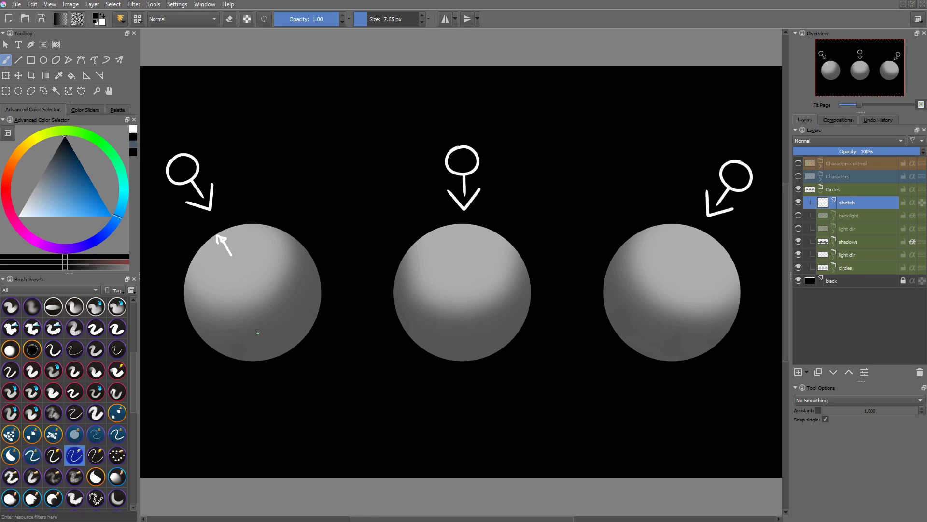
mouse_move(258, 331)
mouse_down()
mouse_move(269, 353)
mouse_move(276, 347)
mouse_up()
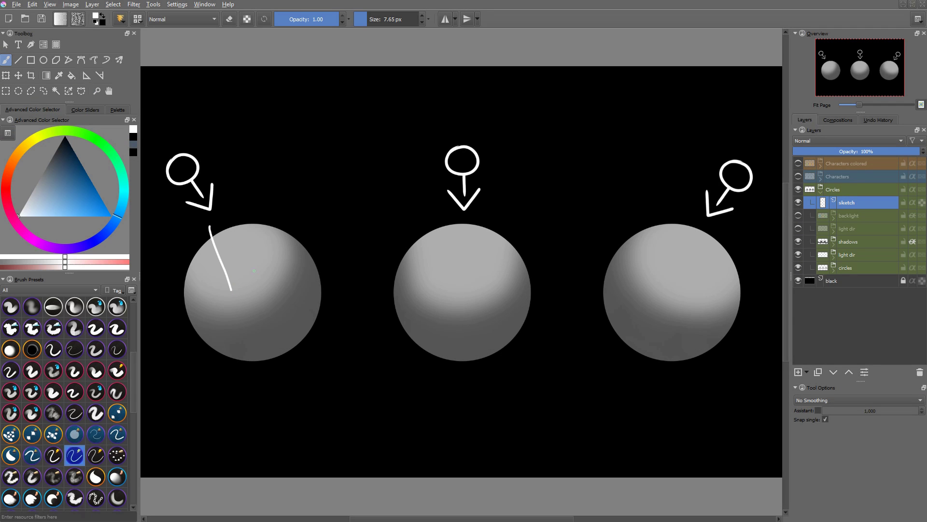
- Sketch and undo white direction arrows on the left sphere until it is clean
key(ctrl+z)
drag(277, 254, 295, 267)
key(ctrl+z)
mouse_move(234, 255)
mouse_down()
mouse_move(225, 234)
mouse_move(259, 231)
mouse_move(279, 232)
mouse_move(305, 253)
mouse_up()
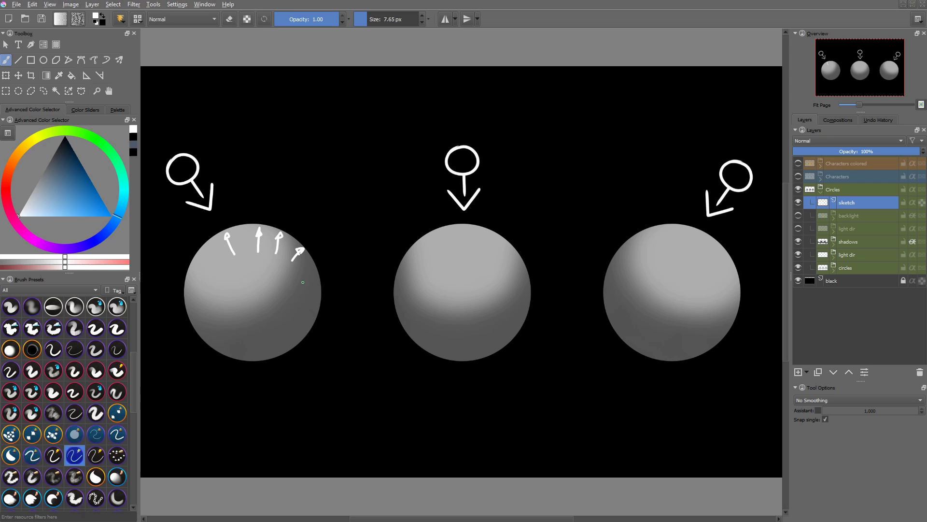
mouse_move(299, 285)
mouse_down()
mouse_move(313, 280)
mouse_move(318, 290)
mouse_up()
key(ctrl+z)
key(ctrl+z)
key(ctrl+z)
key(ctrl+z)
key(ctrl+z)
key(ctrl+z)
key(ctrl+z)
key(ctrl+z)
key(ctrl+z)
key(ctrl+z)
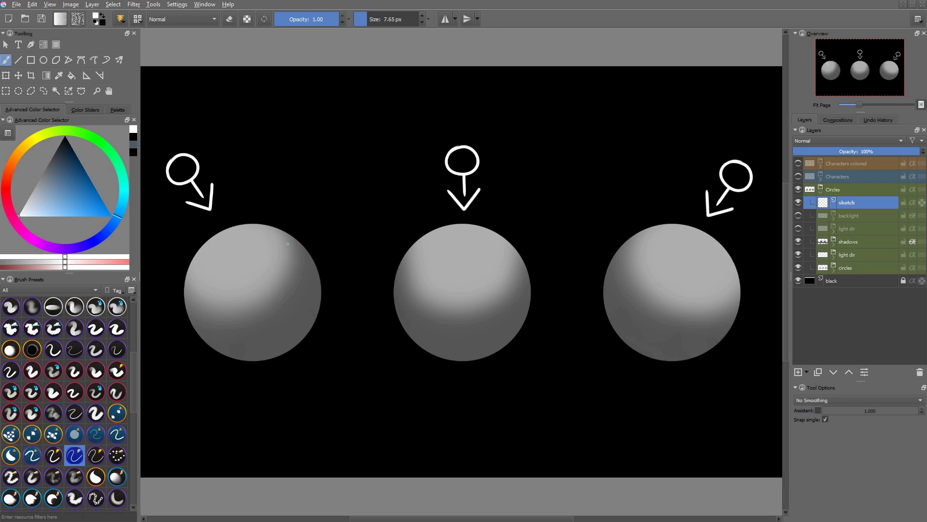
mouse_move(288, 244)
mouse_down()
mouse_move(295, 207)
mouse_move(286, 210)
mouse_up()
mouse_move(295, 247)
mouse_down()
mouse_move(307, 223)
mouse_move(280, 217)
mouse_move(283, 225)
mouse_up()
drag(276, 278, 285, 294)
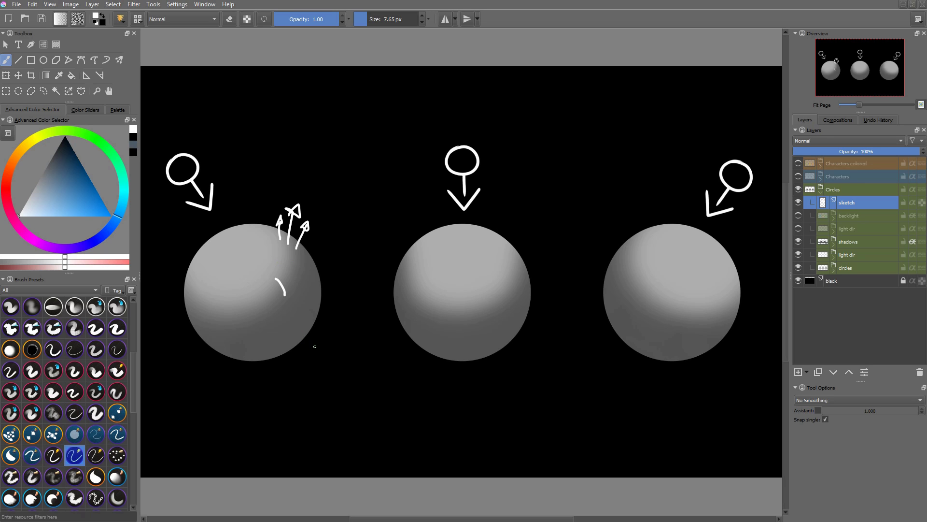
key(ctrl+z)
key(ctrl+z)
key(ctrl+z)
key(ctrl+z)
key(ctrl+z)
key(ctrl+z)
key(ctrl+z)
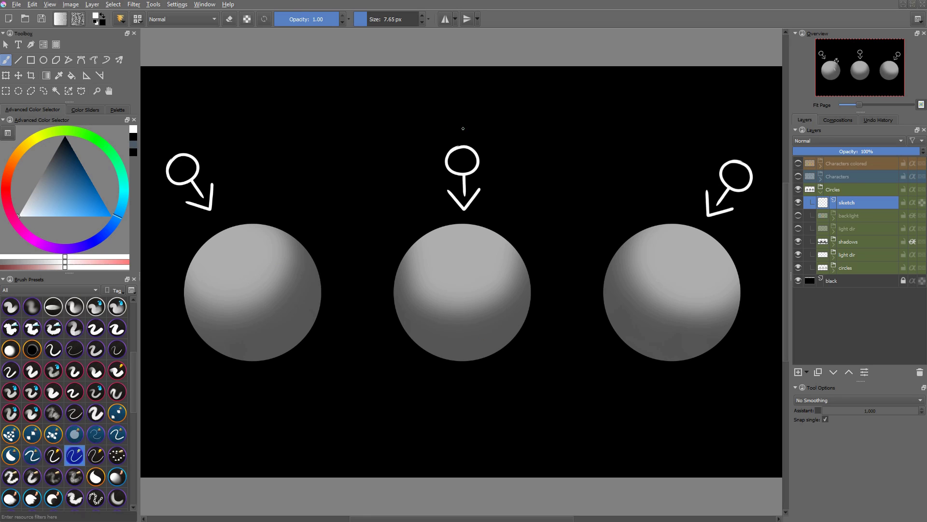
- Sketch and undo white and black arrows on the middle and right spheres, emptying the sketch layer
mouse_move(462, 261)
mouse_down()
mouse_move(462, 229)
mouse_move(467, 239)
mouse_up()
drag(462, 341, 462, 365)
key(ctrl+z)
key(x)
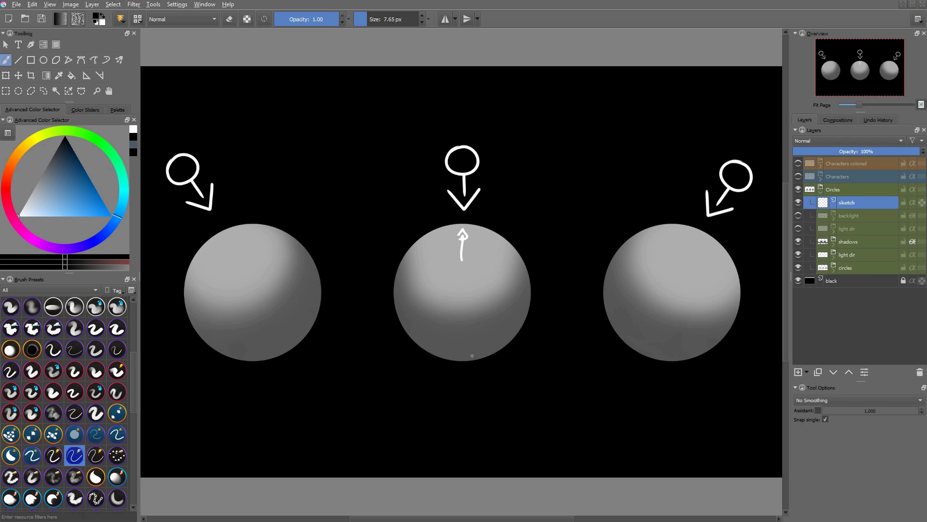
drag(464, 332, 464, 360)
key(ctrl+z)
key(ctrl+z)
key(ctrl+z)
key(x)
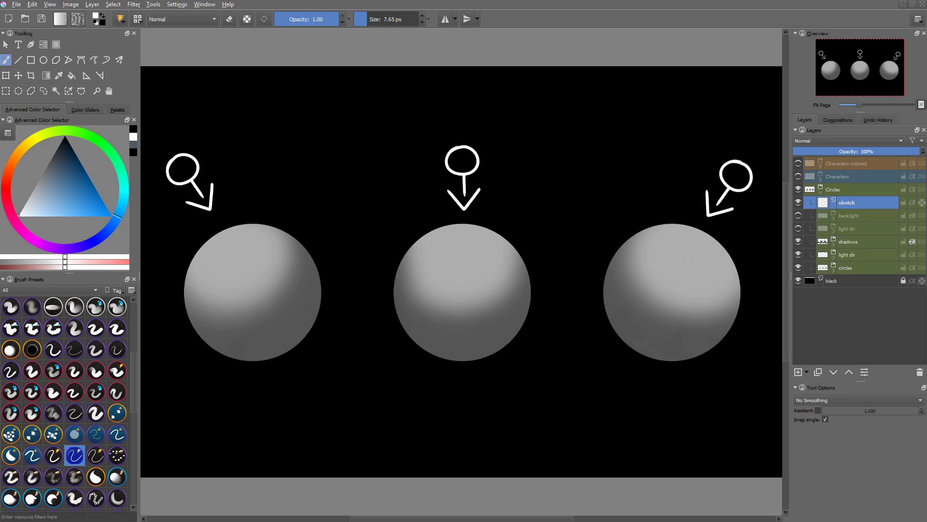
mouse_move(689, 261)
mouse_down()
mouse_move(702, 242)
mouse_move(703, 252)
mouse_up()
drag(650, 327, 645, 346)
key(ctrl+z)
key(ctrl+z)
key(ctrl+z)
key(ctrl+z)
key(ctrl+z)
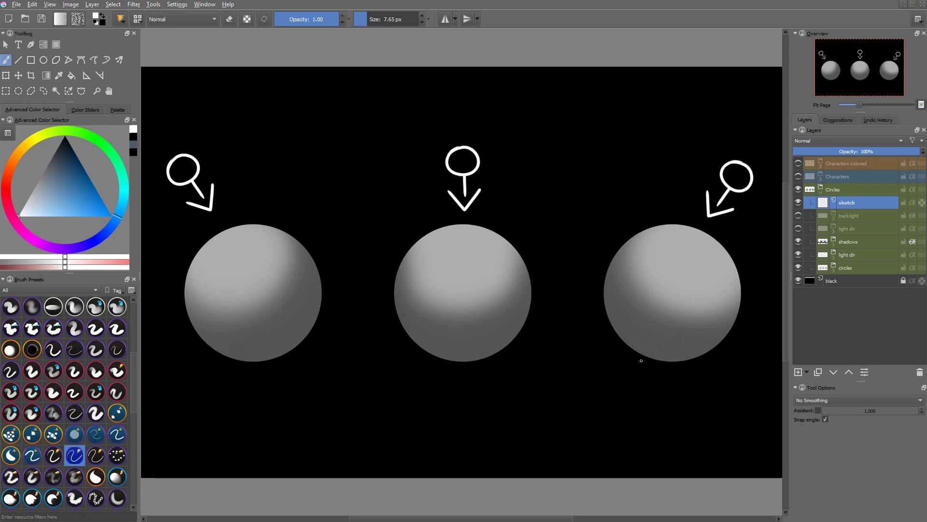
- Turn on the second light dir layer, then circle and undo the orange and green symbols
click(798, 229)
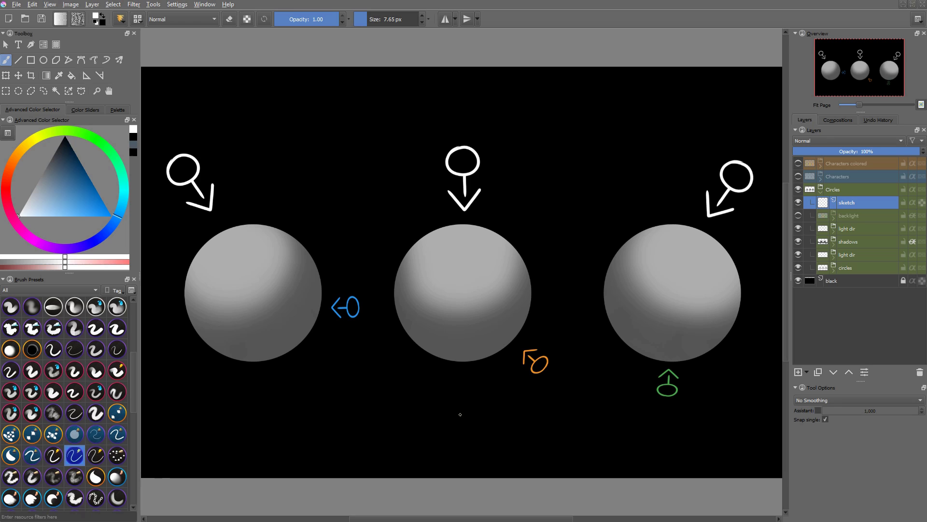
mouse_move(541, 336)
mouse_down()
mouse_move(515, 339)
mouse_move(557, 377)
mouse_move(553, 333)
mouse_up()
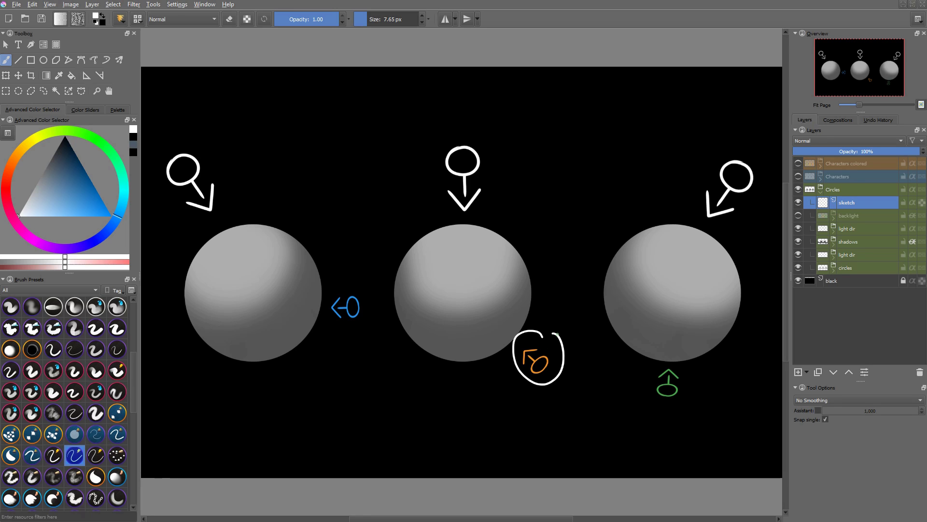
key(ctrl+z)
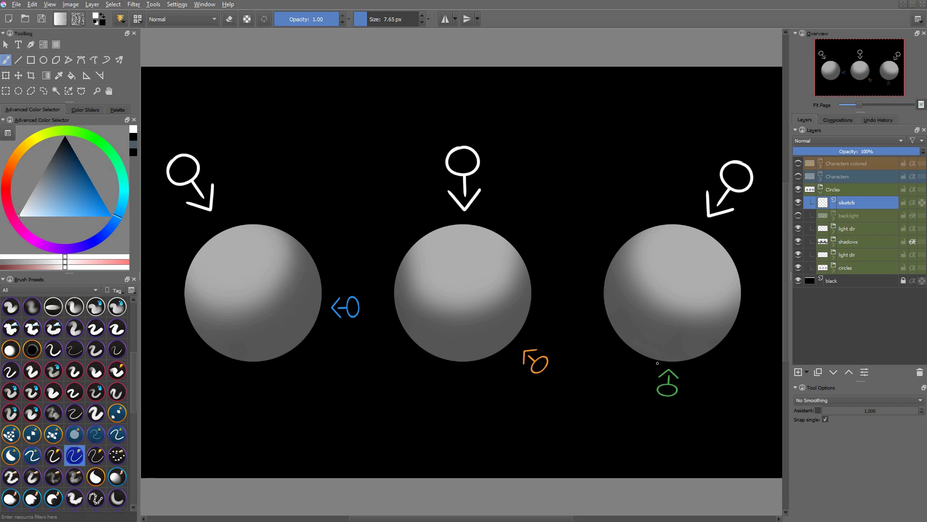
mouse_move(658, 362)
mouse_down()
mouse_move(690, 399)
mouse_move(663, 356)
mouse_up()
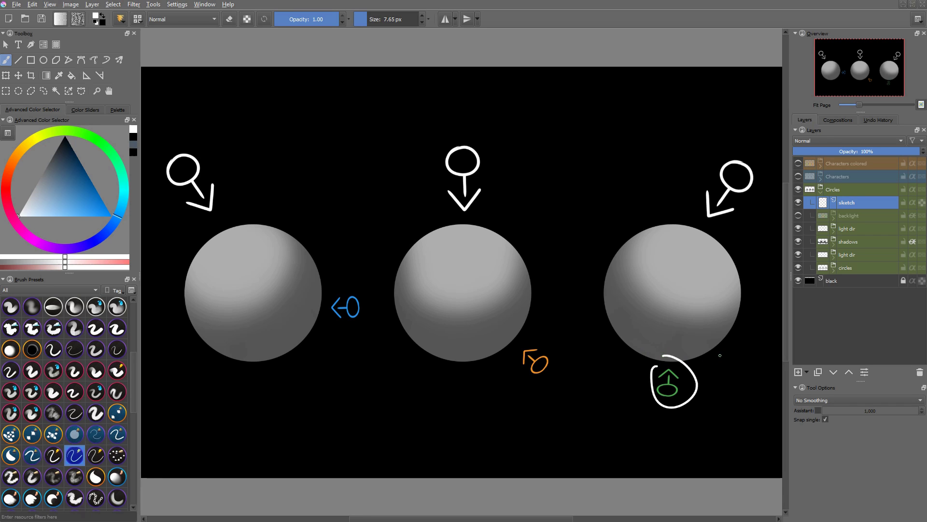
key(ctrl+z)
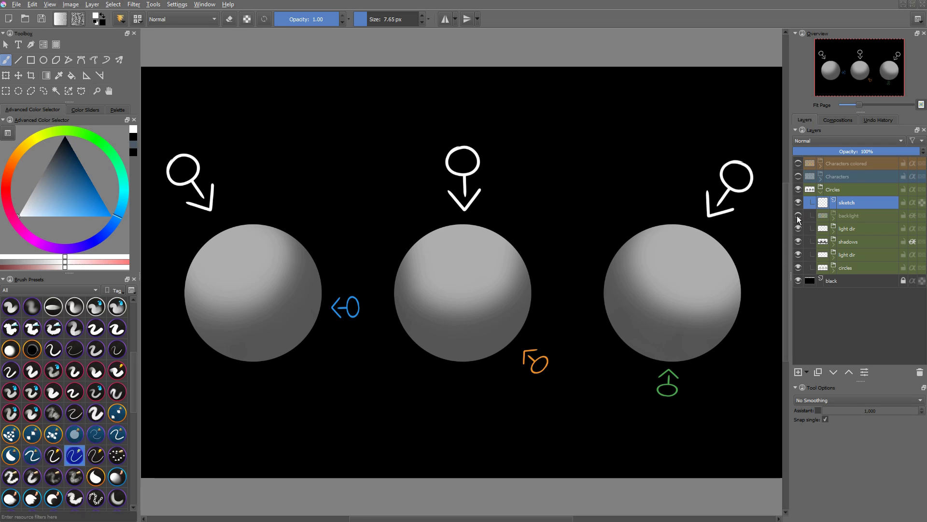
- Turn on the backlight layer and sketch, then undo, arrows toward the blue and orange symbols
click(799, 215)
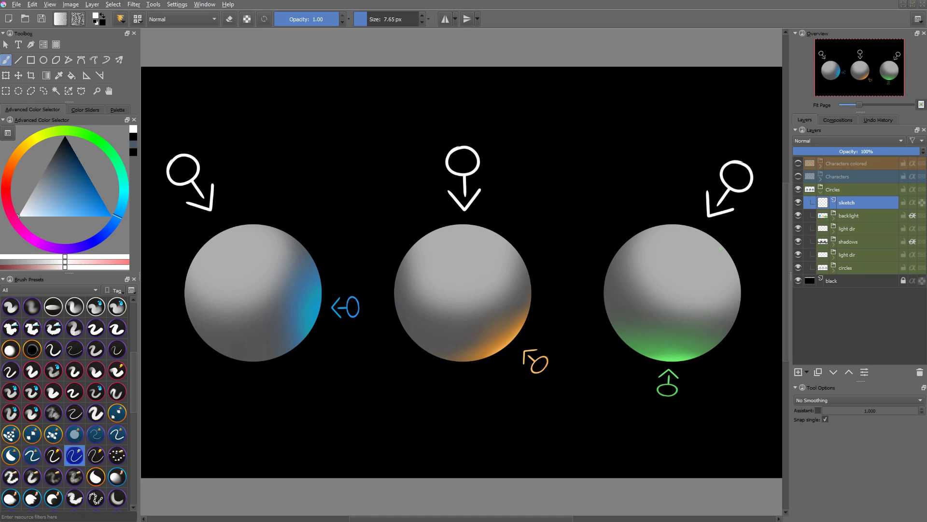
drag(308, 308, 323, 312)
key(ctrl+z)
drag(315, 305, 321, 312)
key(ctrl+z)
key(ctrl+z)
drag(502, 337, 513, 348)
key(ctrl+z)
drag(504, 342, 517, 351)
drag(514, 344, 510, 351)
key(ctrl+z)
key(ctrl+z)
- Sketch and undo light-cone lines from the blue symbol and a circle around the orange symbol
mouse_move(313, 262)
mouse_down()
mouse_move(354, 297)
mouse_move(296, 341)
mouse_up()
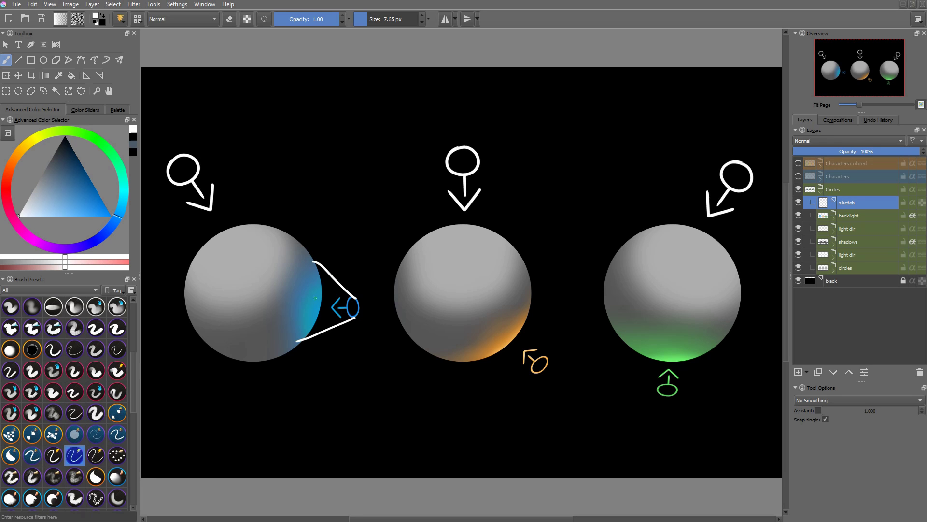
drag(337, 307, 286, 292)
key(ctrl+z)
key(ctrl+z)
key(ctrl+z)
mouse_move(531, 341)
mouse_down()
mouse_move(513, 362)
mouse_move(552, 352)
mouse_up()
key(ctrl+z)
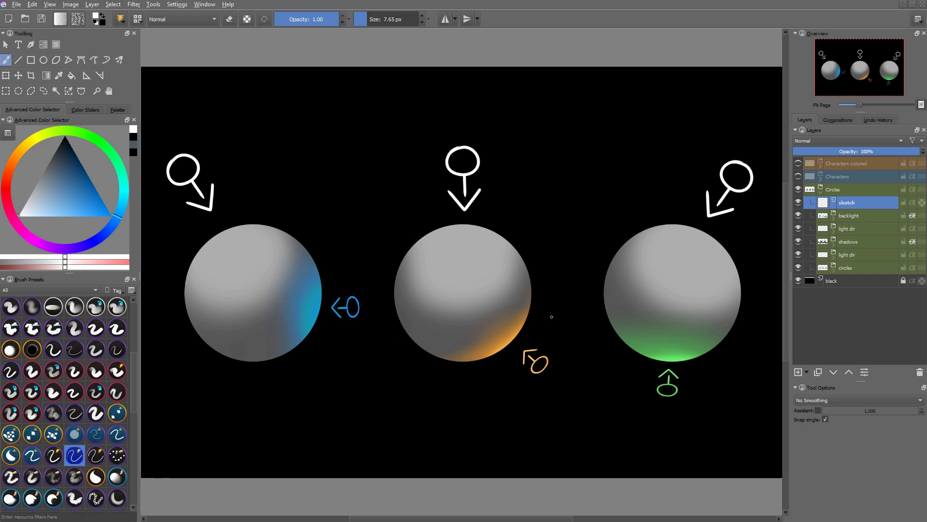
key(1)
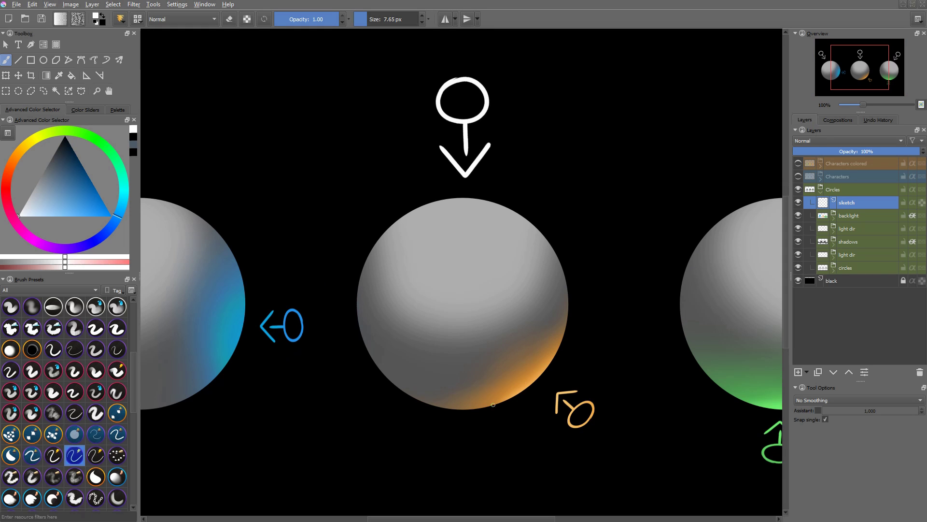
drag(521, 399, 571, 354)
key(ctrl+z)
key(2)
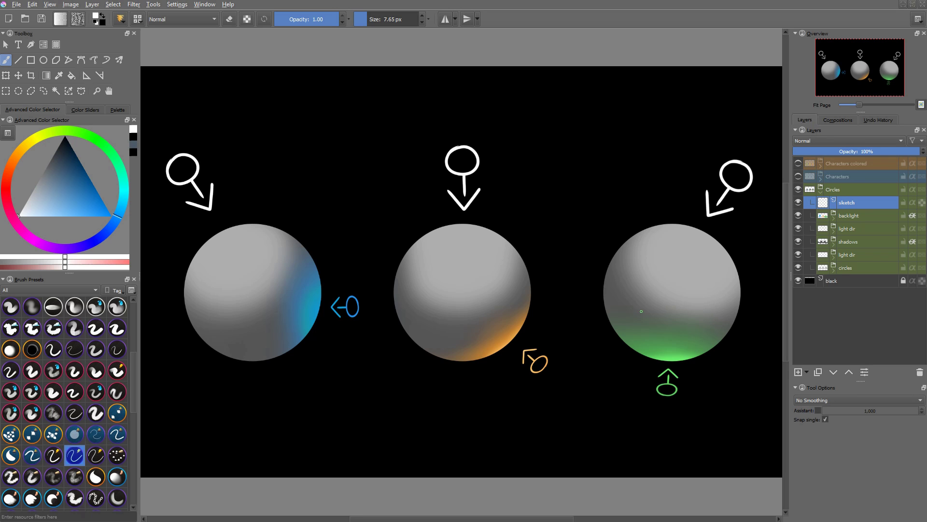
- Fold up the Circles group in the Layers docker using its expand arrow
click(822, 192)
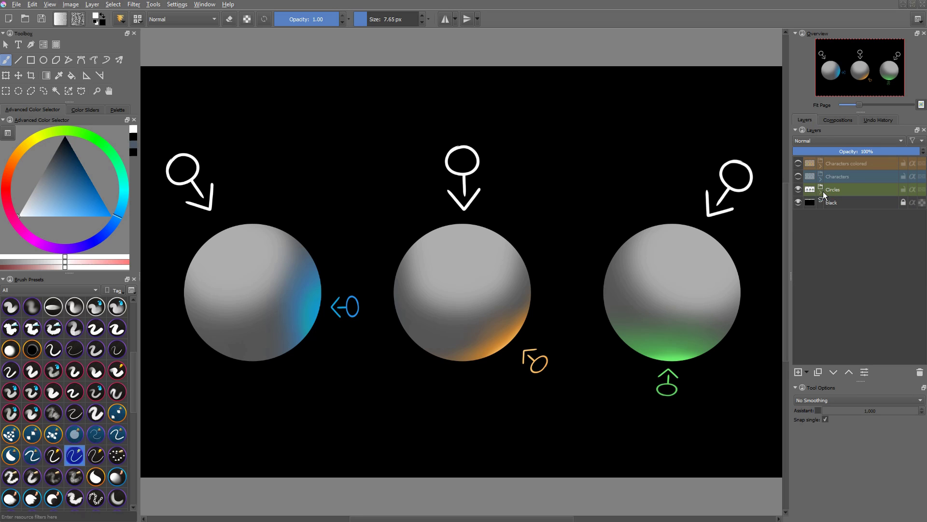